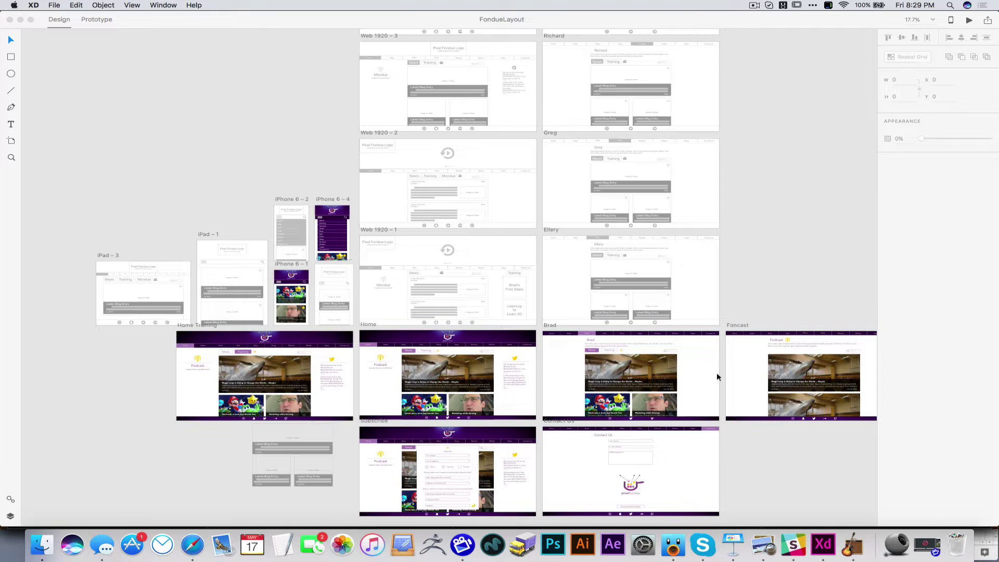
Switch to Adobe XD and bring its Search Tool document window to the front
{"action": "left_click", "coordinate": [822, 544]}
{"action": "left_click", "coordinate": [749, 466]}
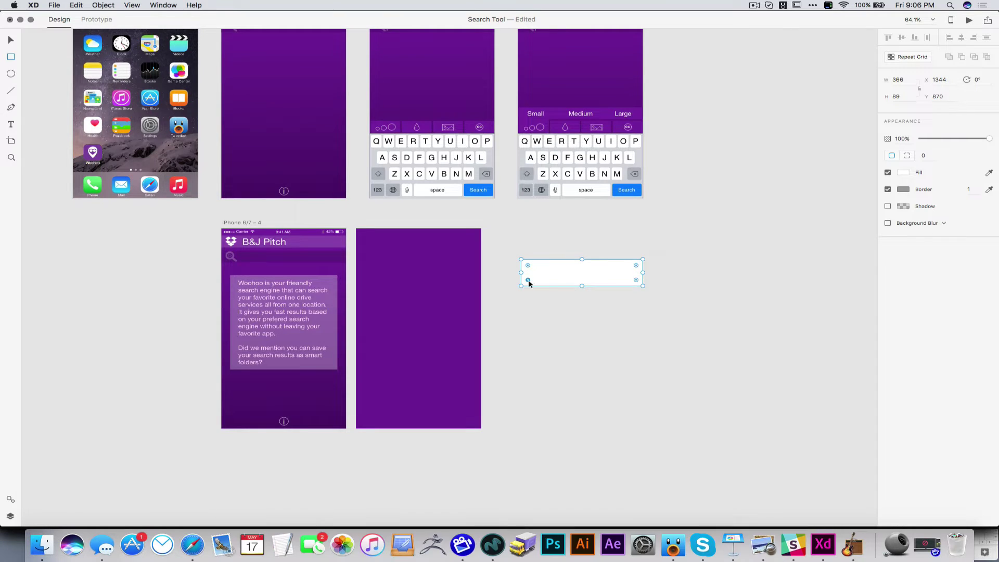
Round the corners of the 366 × 89 rectangle to a radius of 28
{"action": "left_click_drag", "start_coordinate": [528, 265], "coordinate": [524, 262]}
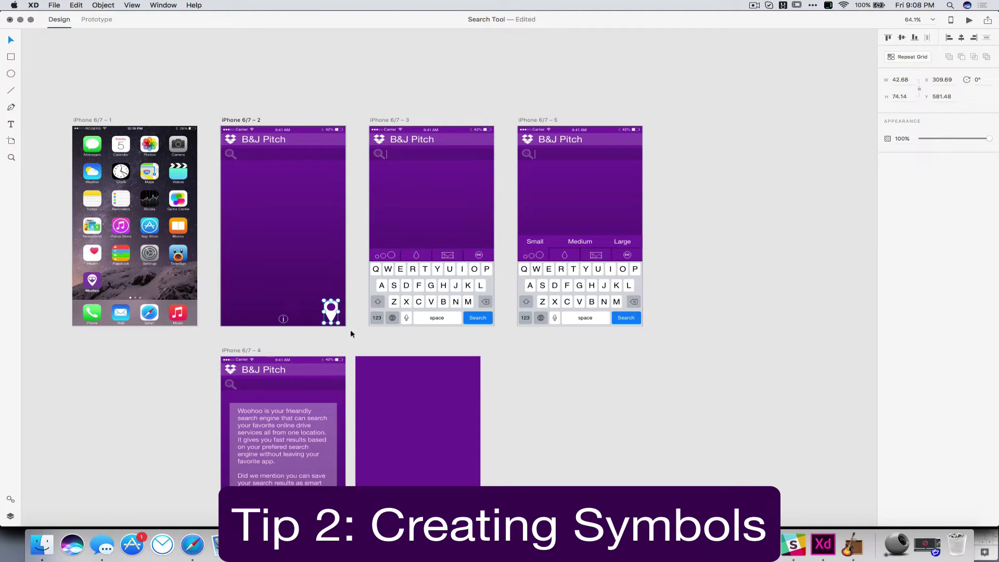
Make the pin icon a symbol and place a second pin instance on the middle artboard
{"action": "right_click", "coordinate": [330, 308]}
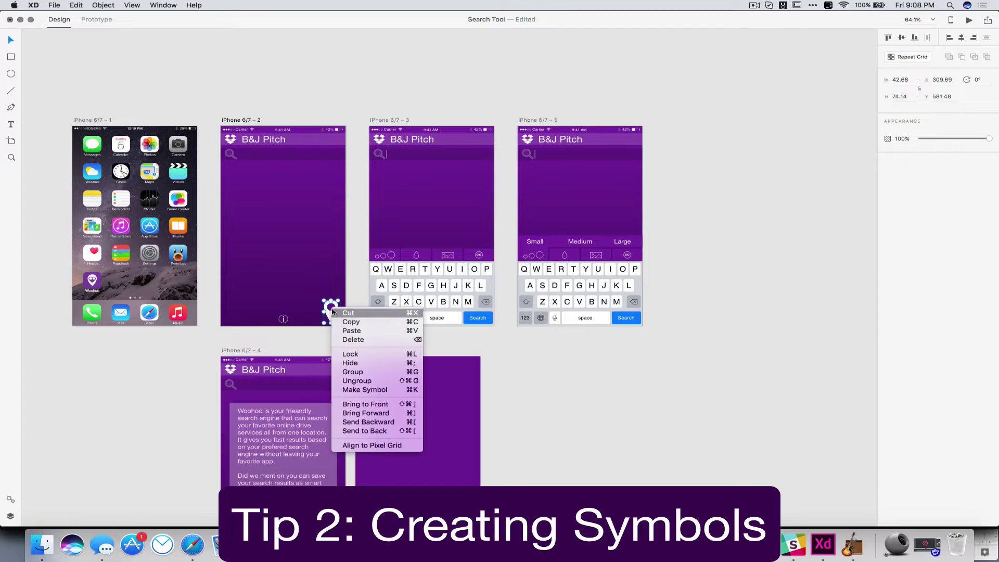
{"action": "left_click", "coordinate": [348, 390]}
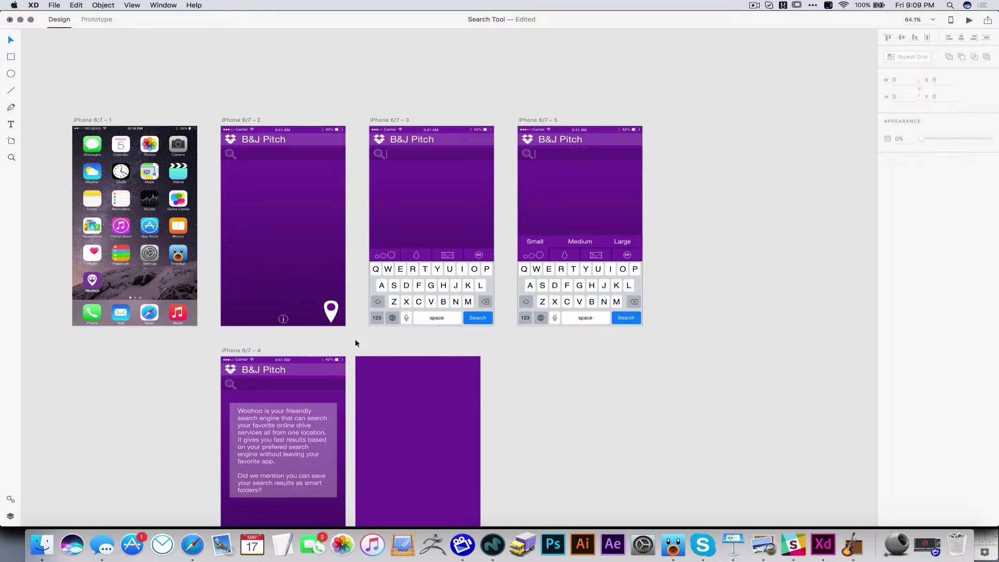
{"action": "left_click_drag", "start_coordinate": [335, 318], "coordinate": [333, 319]}
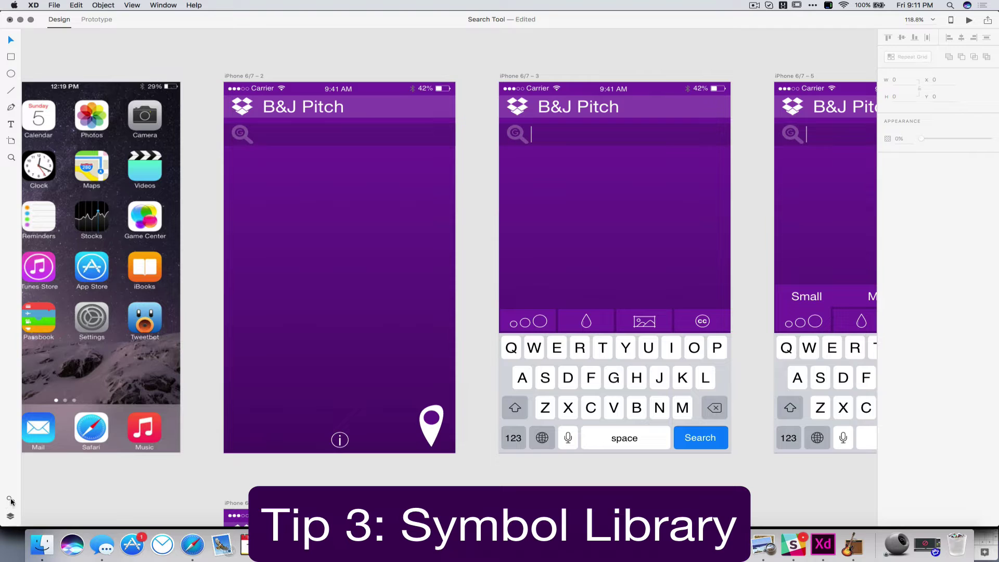
{"action": "left_click", "coordinate": [10, 499]}
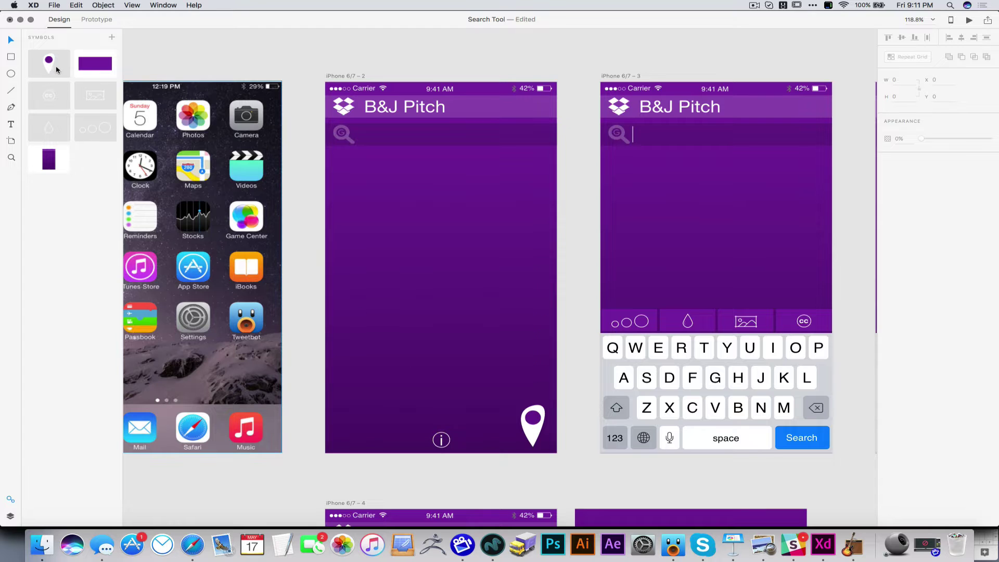
{"action": "left_click_drag", "start_coordinate": [56, 69], "coordinate": [444, 239]}
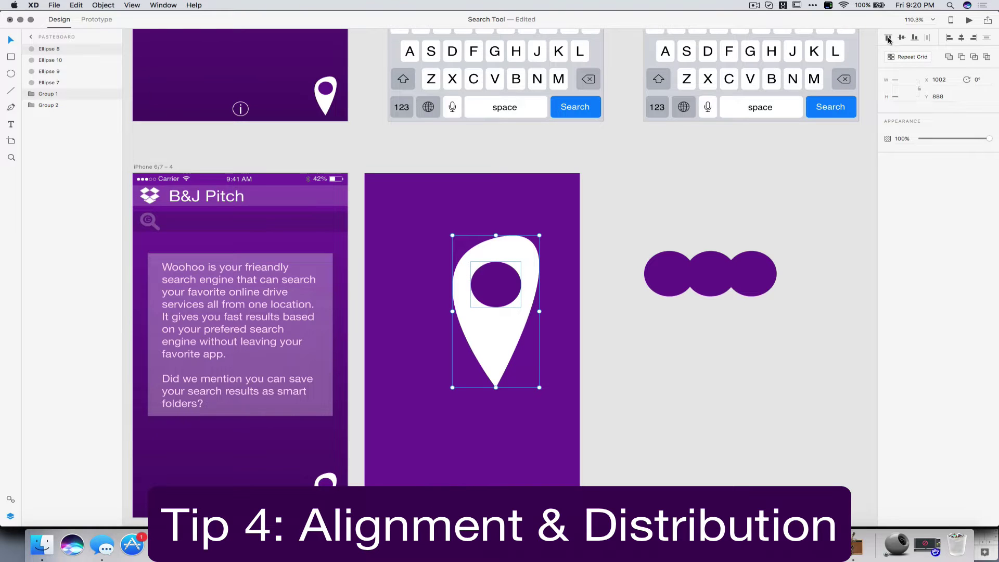
Centre the ellipse hole vertically and horizontally inside the pin
{"action": "left_click", "coordinate": [902, 42]}
{"action": "left_click", "coordinate": [915, 38]}
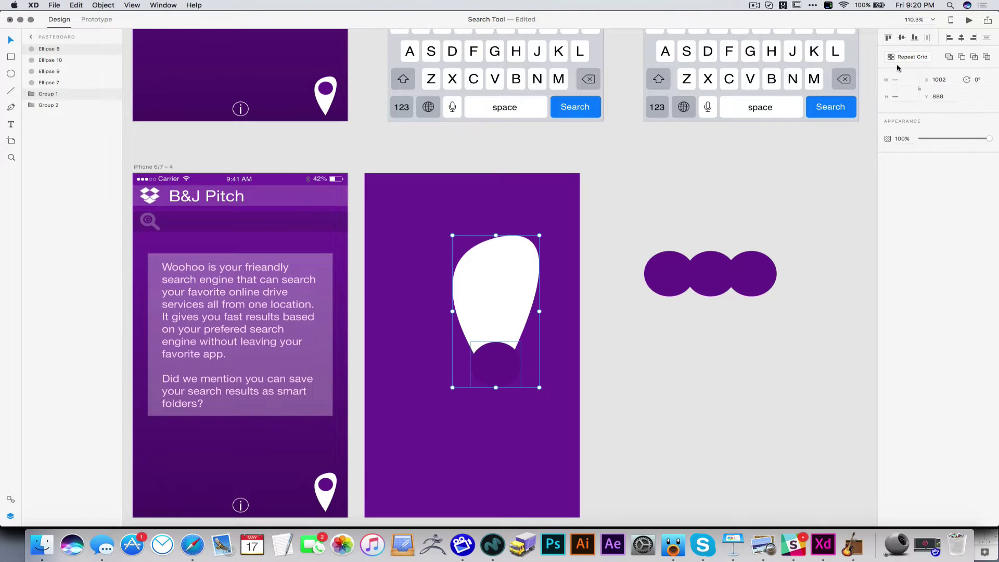
{"action": "left_click", "coordinate": [901, 38]}
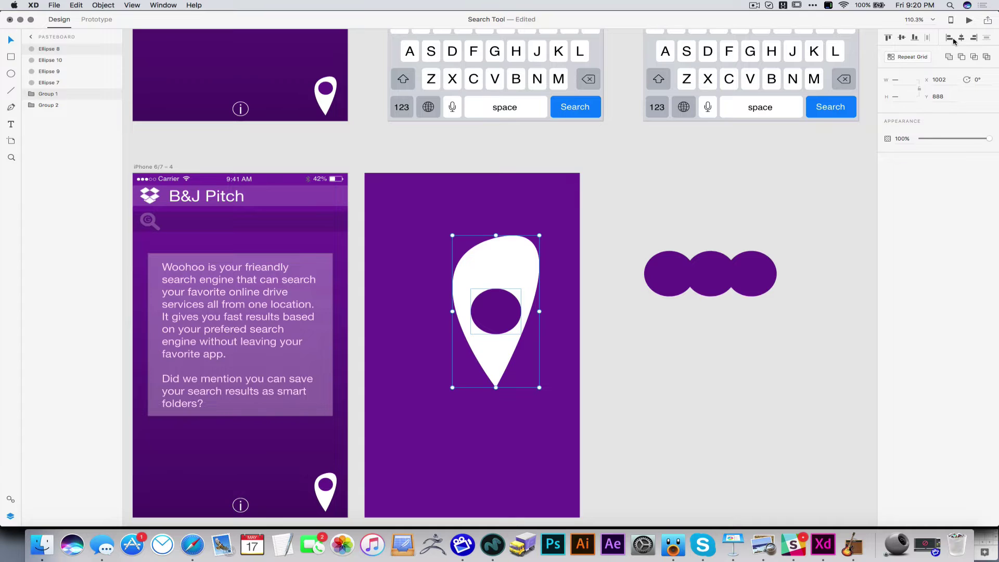
{"action": "left_click", "coordinate": [949, 38]}
{"action": "left_click", "coordinate": [962, 38]}
{"action": "left_click", "coordinate": [974, 38]}
{"action": "left_click", "coordinate": [962, 38]}
Arrange five purple circles in one middle-aligned row, distributed evenly horizontally
{"action": "left_click_drag", "start_coordinate": [634, 222], "coordinate": [730, 296]}
{"action": "left_click_drag", "start_coordinate": [668, 273], "coordinate": [641, 283]}
{"action": "left_click_drag", "start_coordinate": [711, 273], "coordinate": [701, 319]}
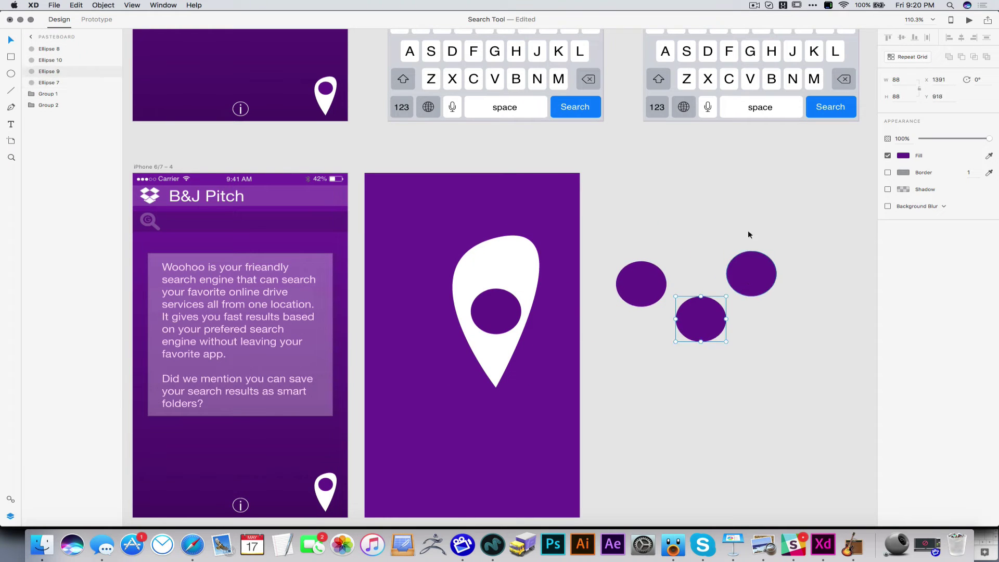
{"action": "left_click_drag", "start_coordinate": [752, 273], "coordinate": [830, 281]}
{"action": "key", "text": "Escape"}
{"action": "key", "text": "super+a"}
{"action": "left_click_drag", "start_coordinate": [833, 188], "coordinate": [615, 357]}
{"action": "key", "text": "shift+m"}
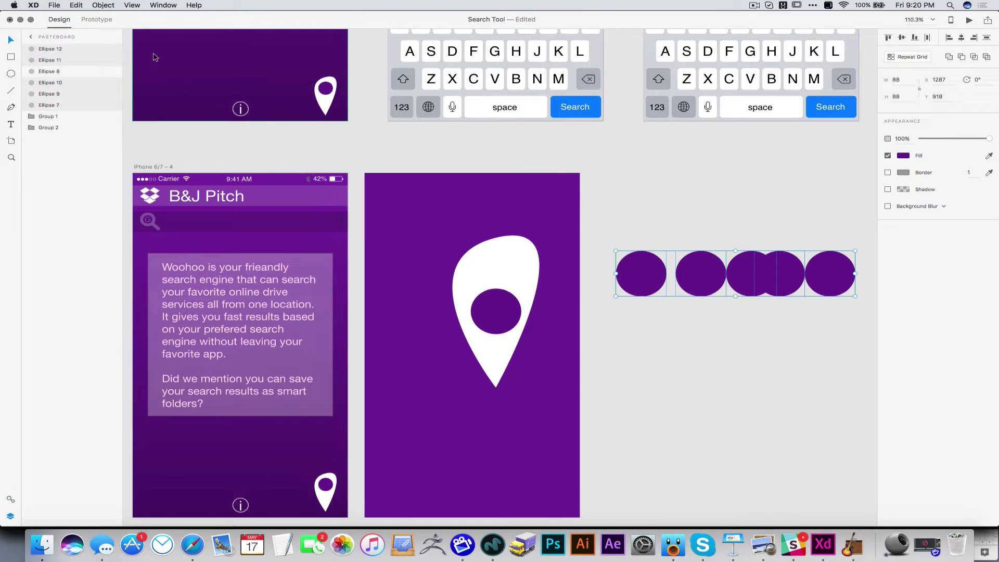
{"action": "left_click", "coordinate": [103, 6]}
{"action": "mouse_move", "coordinate": [156, 146]}
{"action": "left_click", "coordinate": [218, 146]}
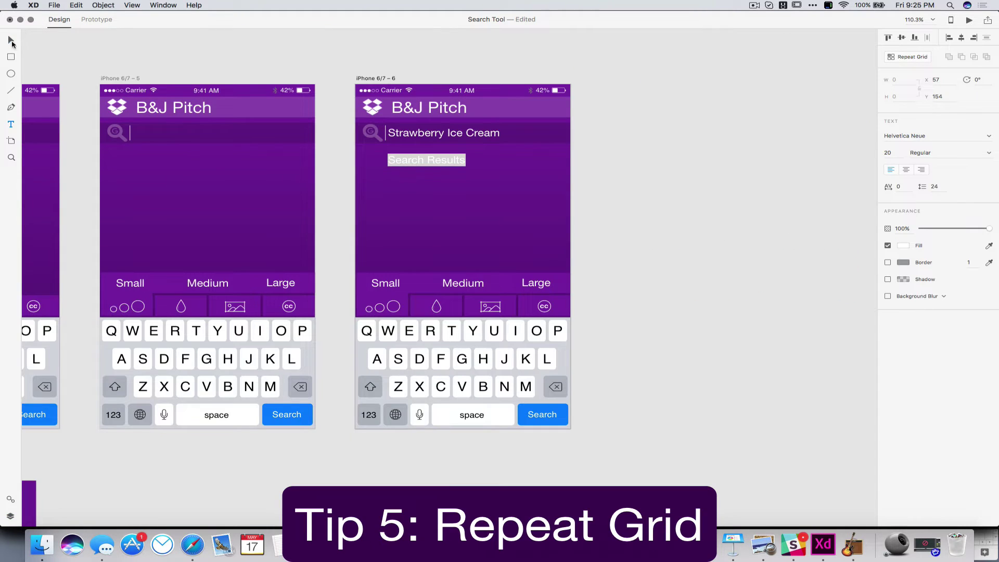
Finish editing the Search Results text and nudge it up slightly
{"action": "key", "text": "Escape"}
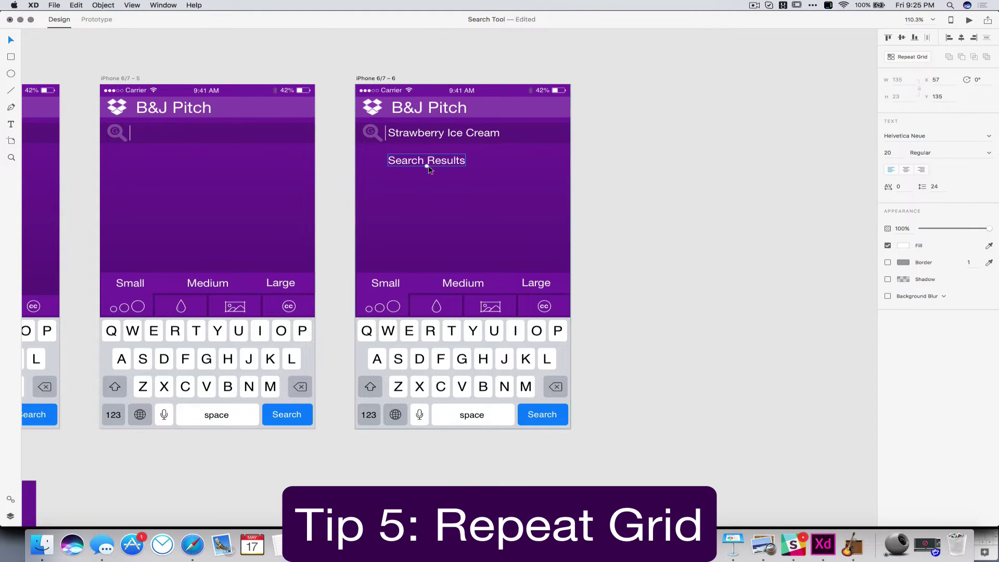
{"action": "left_click", "coordinate": [608, 169]}
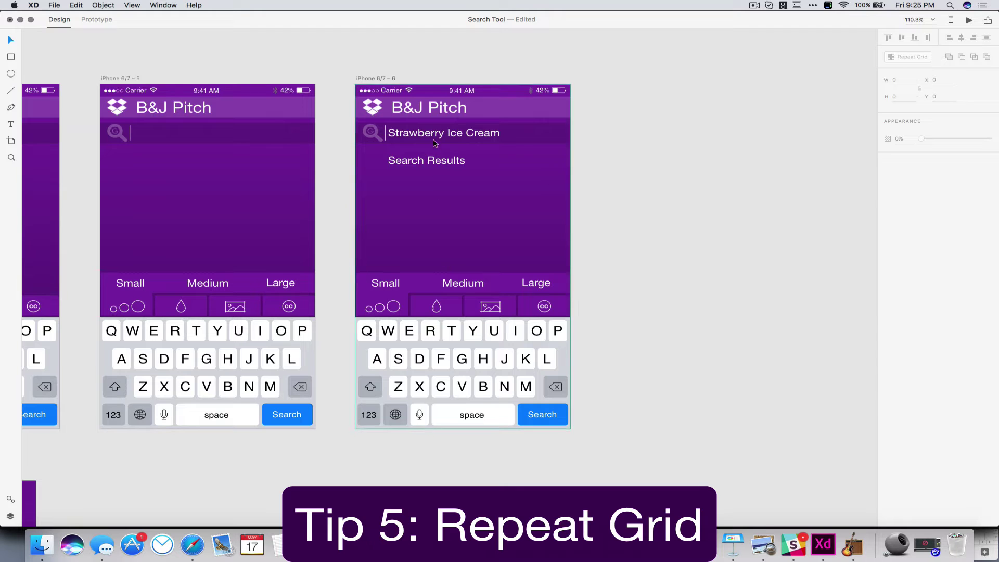
{"action": "left_click_drag", "start_coordinate": [445, 172], "coordinate": [443, 158]}
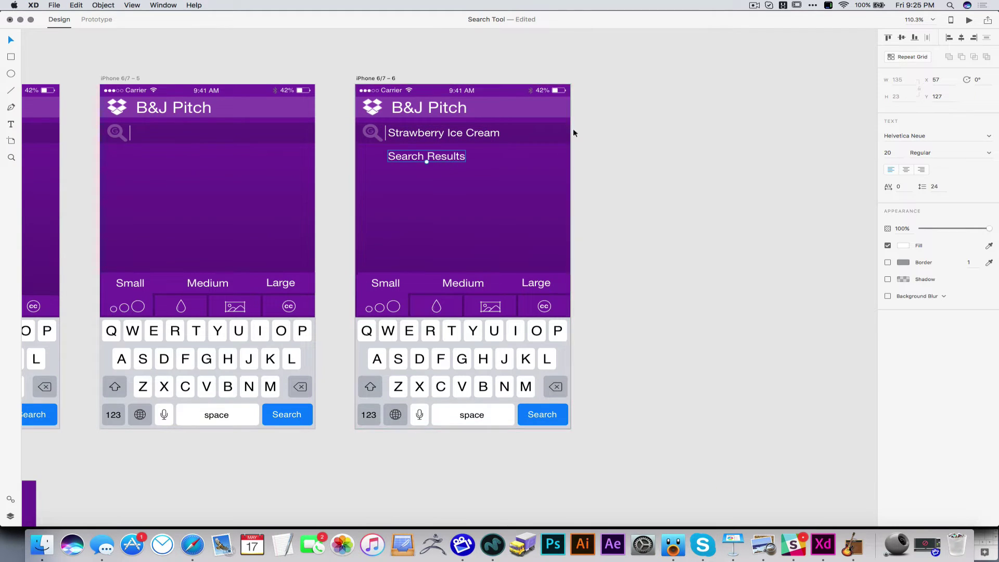
Repeat the Search Results text down into a grid of rows and tighten the row gap
{"action": "left_click", "coordinate": [908, 58]}
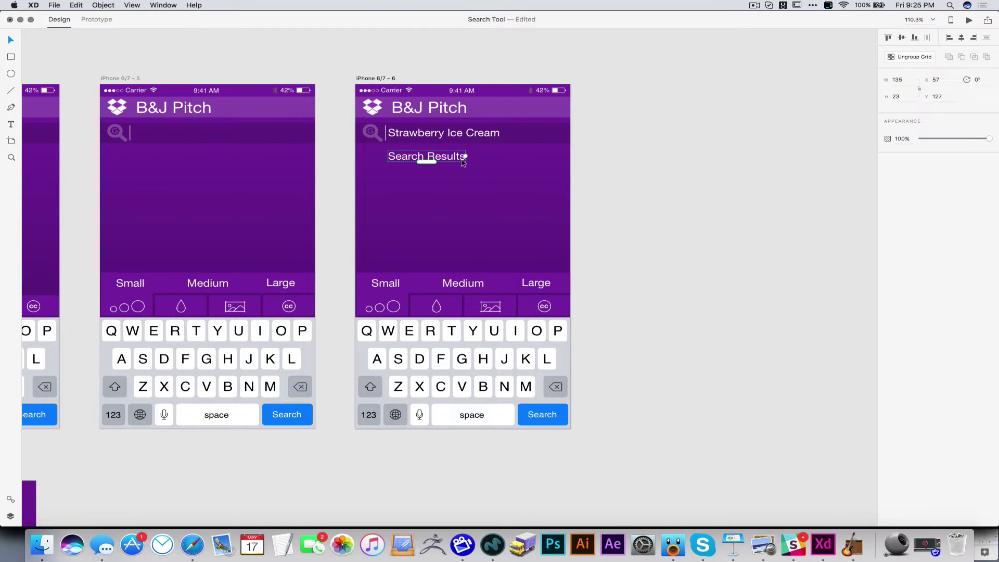
{"action": "left_click_drag", "start_coordinate": [428, 161], "coordinate": [428, 271]}
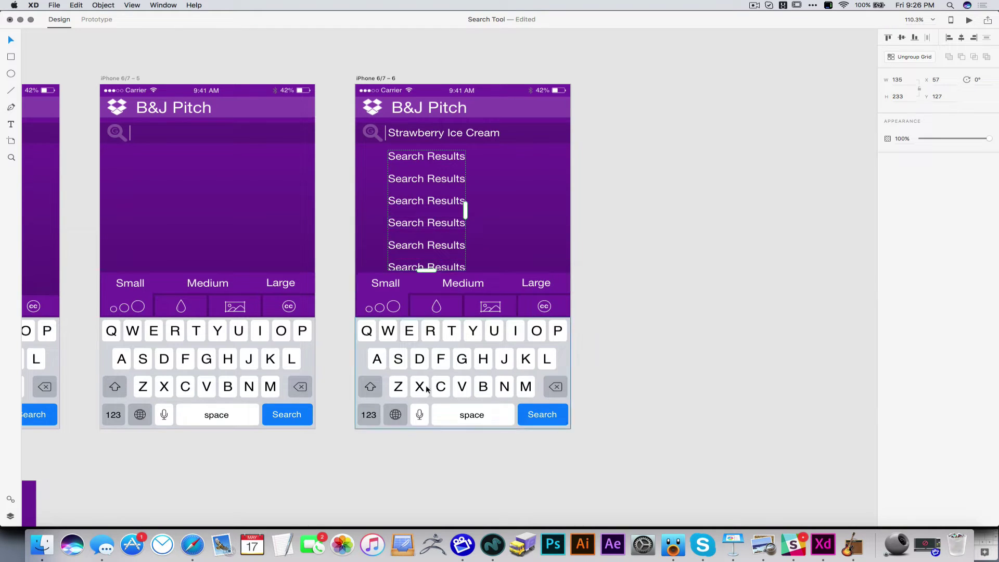
{"action": "left_click_drag", "start_coordinate": [465, 210], "coordinate": [466, 210]}
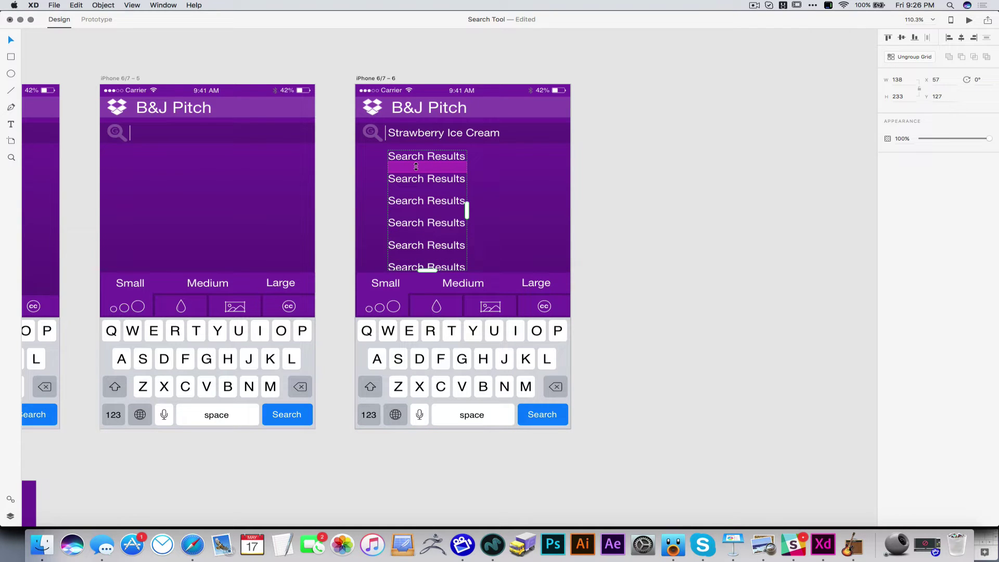
{"action": "left_click_drag", "start_coordinate": [418, 167], "coordinate": [420, 163]}
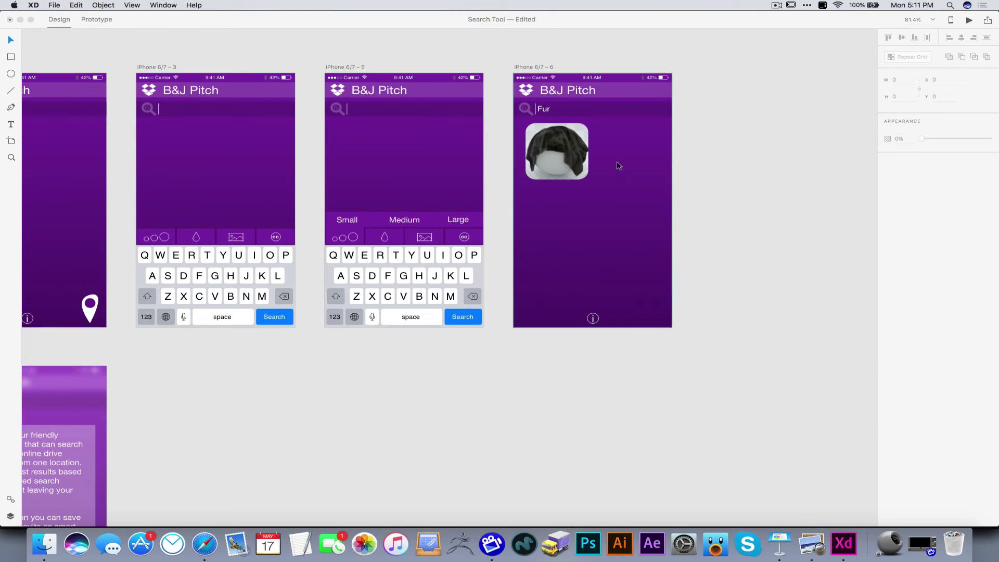
Make the fur thumbnail a two-column, three-row repeat grid and drop fur images from Finder into it
{"action": "left_click", "coordinate": [568, 151]}
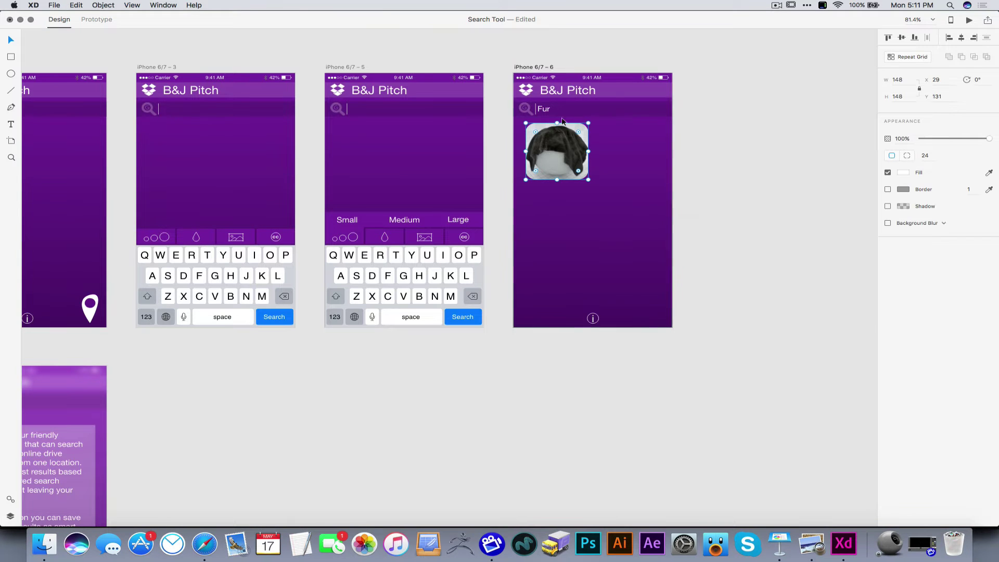
{"action": "left_click", "coordinate": [903, 57]}
{"action": "left_click_drag", "start_coordinate": [588, 151], "coordinate": [661, 151]}
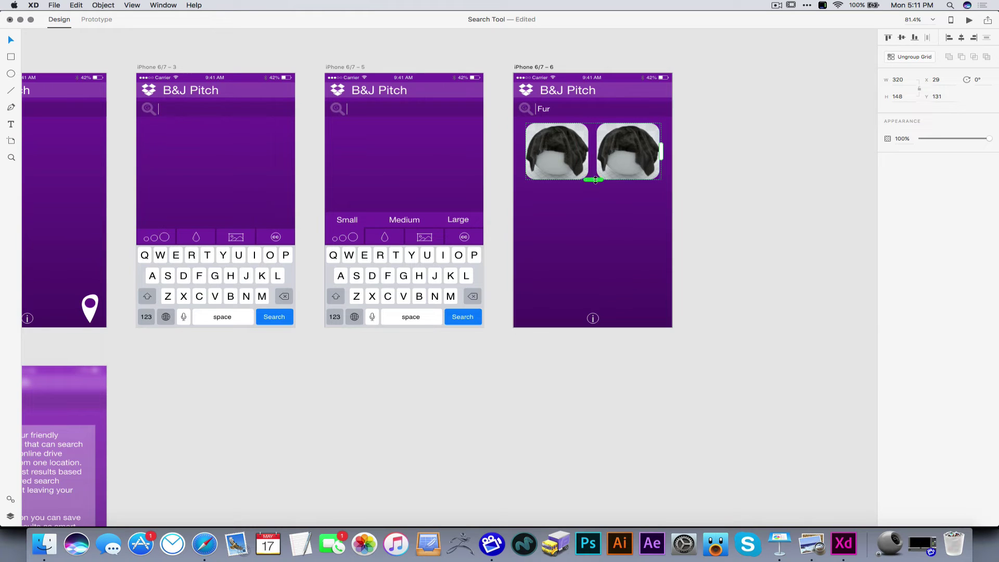
{"action": "left_click_drag", "start_coordinate": [596, 180], "coordinate": [593, 308]}
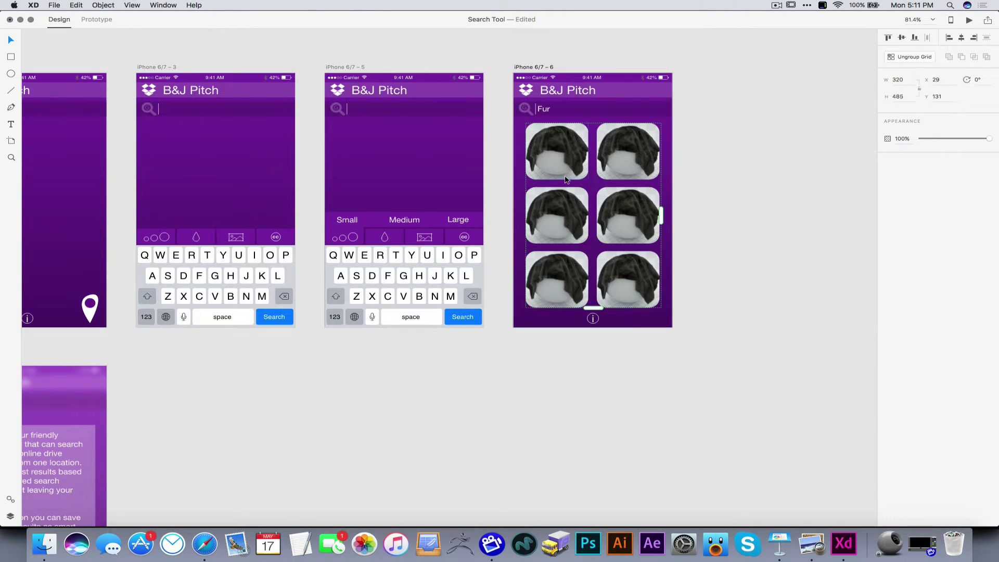
{"action": "key", "text": "super+Tab"}
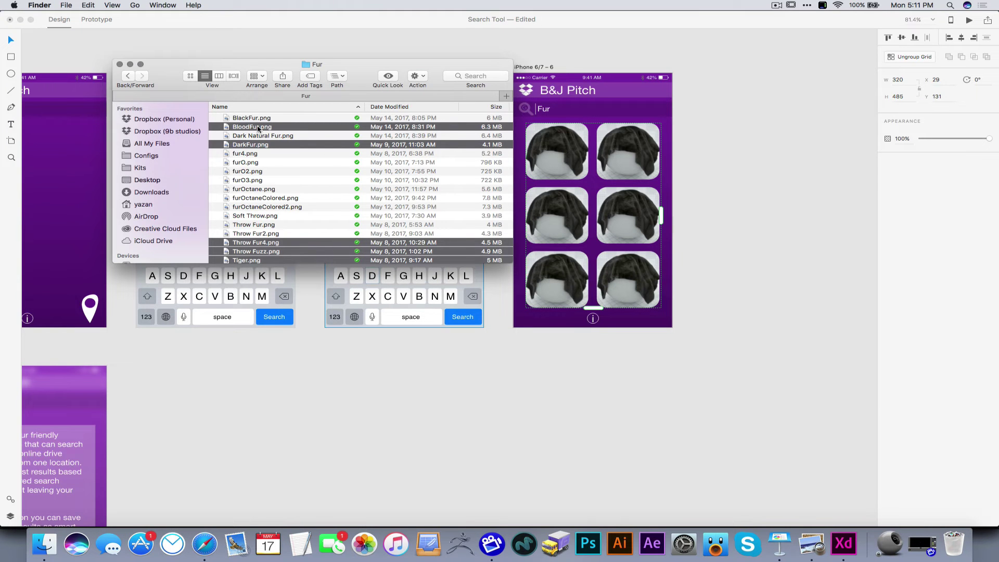
{"action": "left_click_drag", "start_coordinate": [267, 129], "coordinate": [578, 155]}
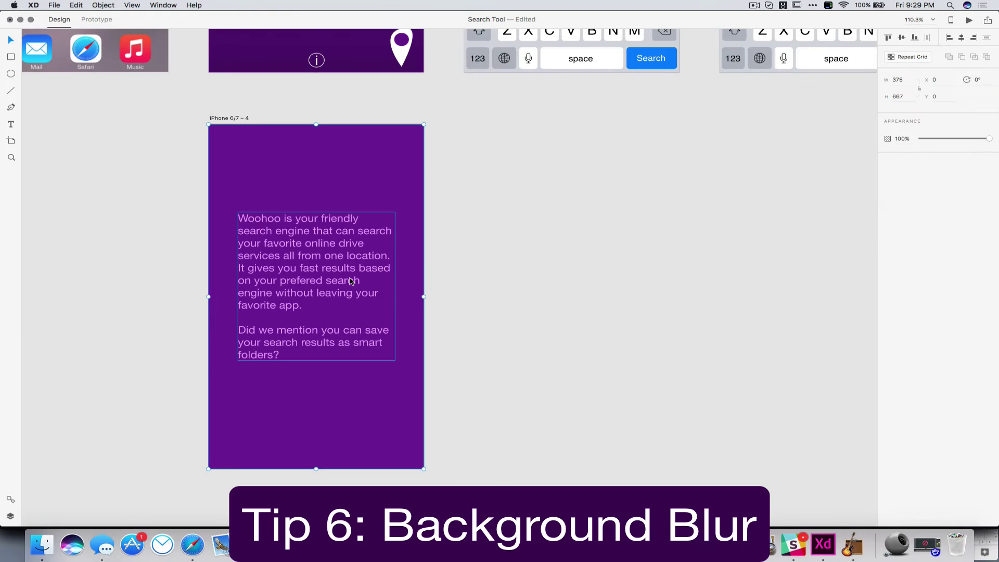
Align the purple overlay to the artboard top and add a background blur of 2
{"action": "key", "text": "ctrl+z"}
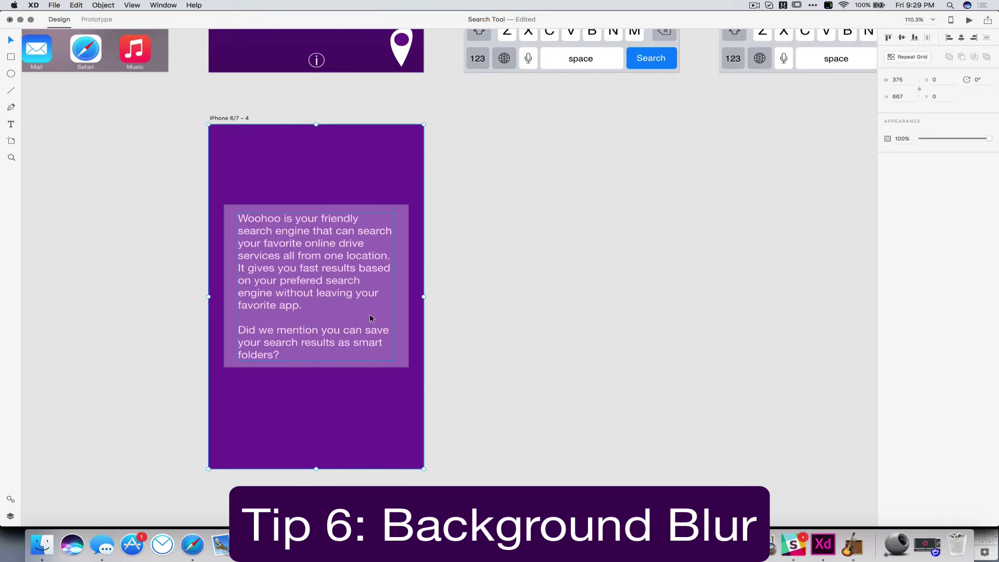
{"action": "left_click", "coordinate": [408, 374]}
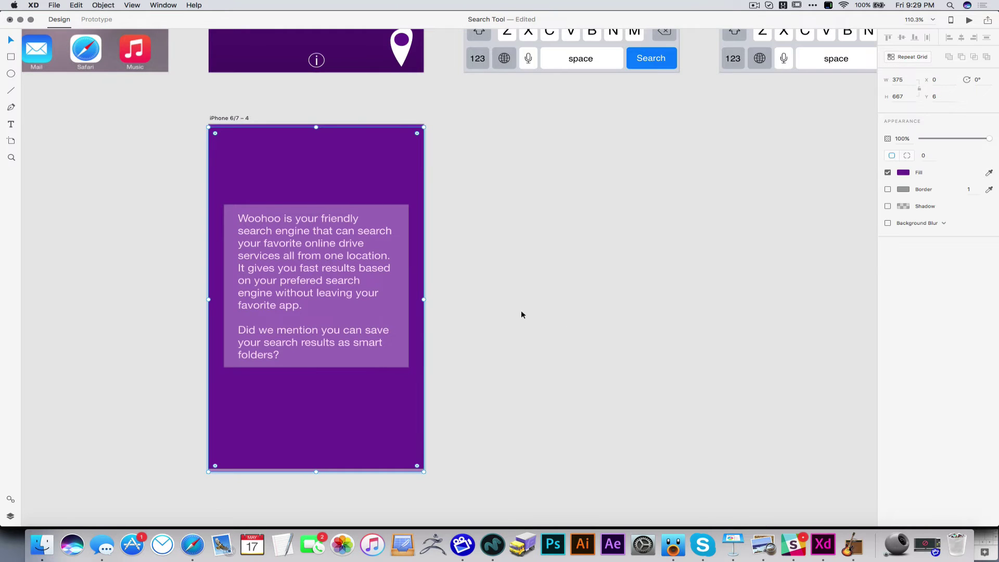
{"action": "key", "text": "super+z"}
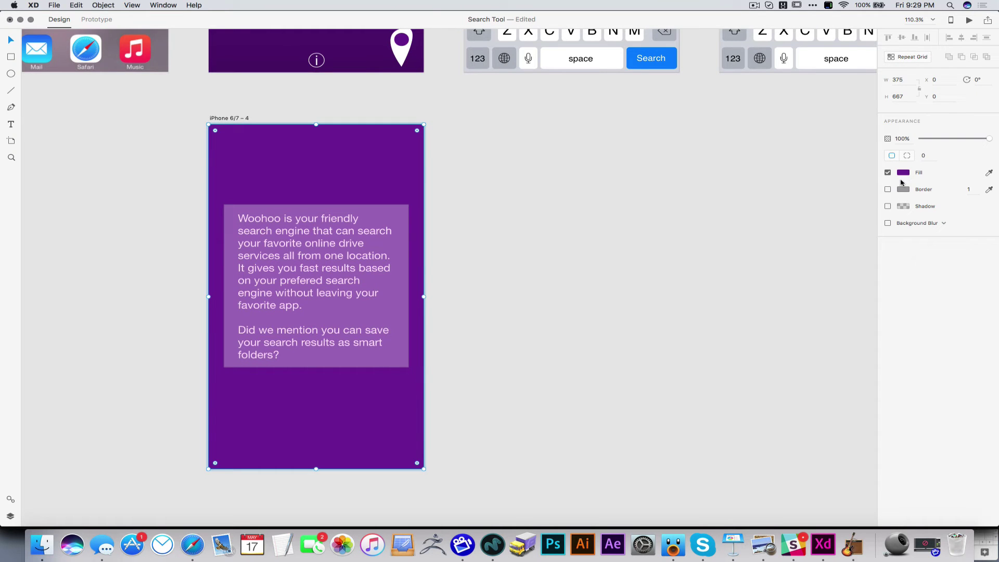
{"action": "left_click", "coordinate": [888, 224]}
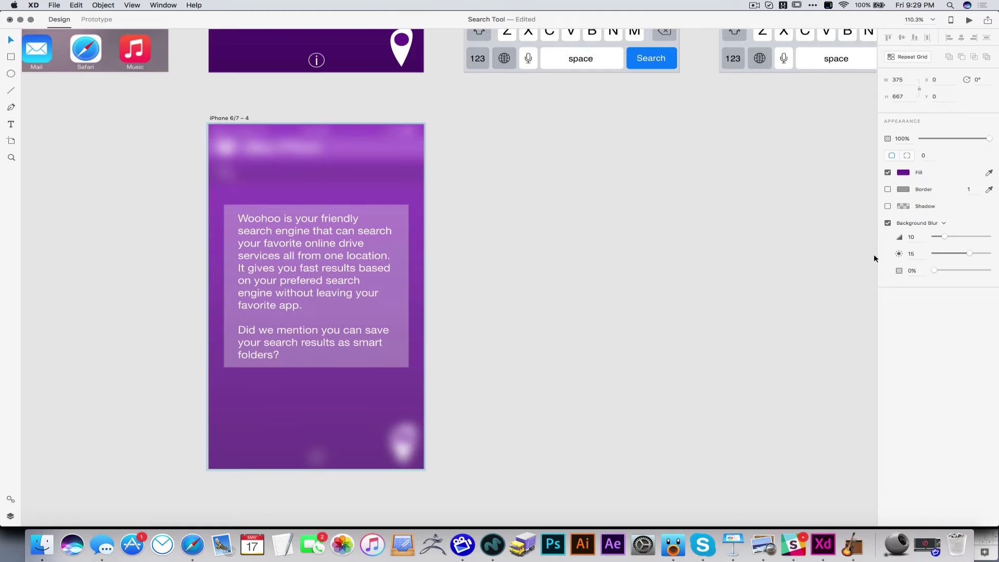
{"action": "mouse_move", "coordinate": [944, 237]}
{"action": "left_mouse_down"}
{"action": "mouse_move", "coordinate": [935, 236]}
{"action": "mouse_move", "coordinate": [952, 231]}
{"action": "mouse_move", "coordinate": [942, 230]}
{"action": "left_mouse_up"}
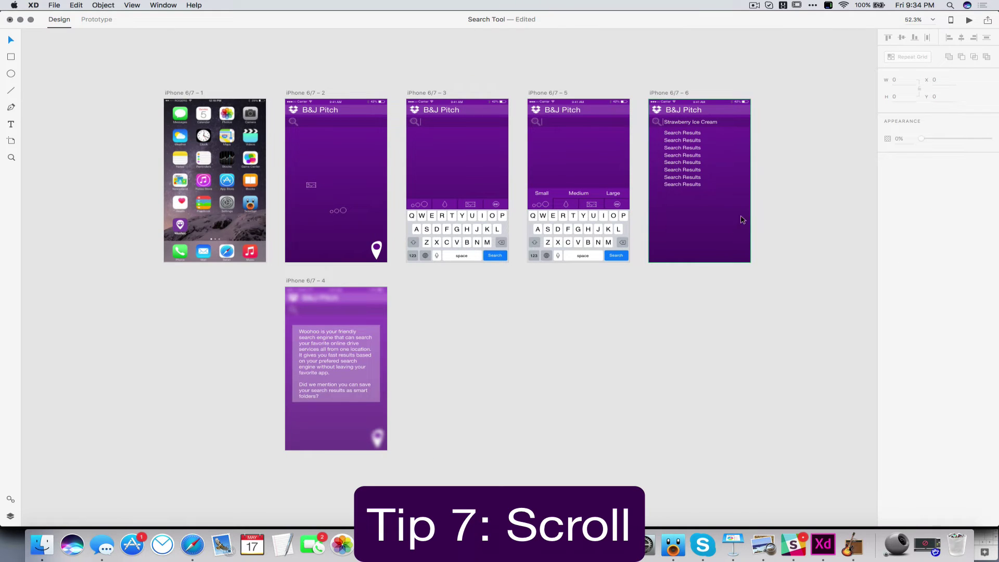
Stretch artboard iPhone 6/7 – 6 down to a height of 1467
{"action": "left_click", "coordinate": [685, 95]}
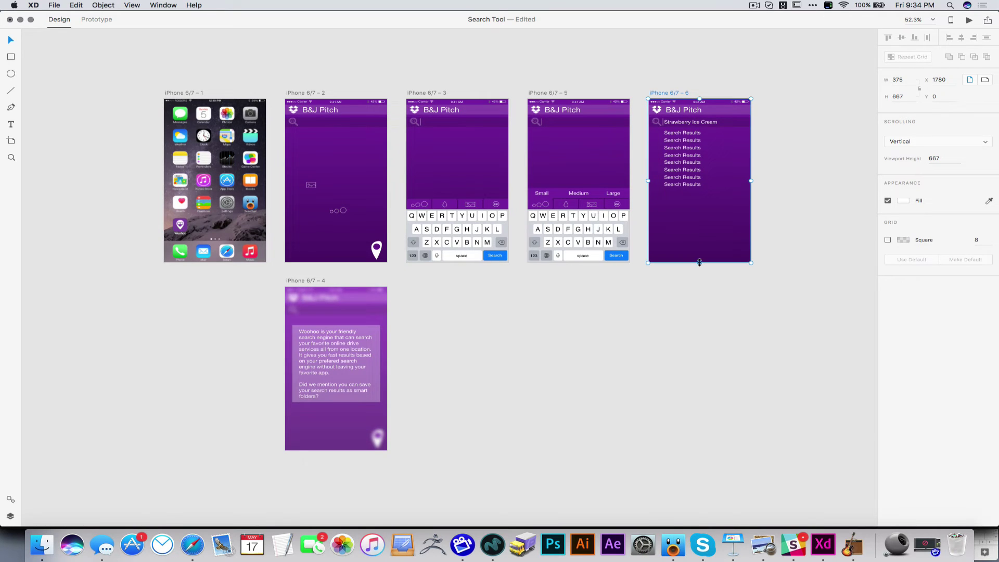
{"action": "left_click_drag", "start_coordinate": [699, 263], "coordinate": [698, 450]}
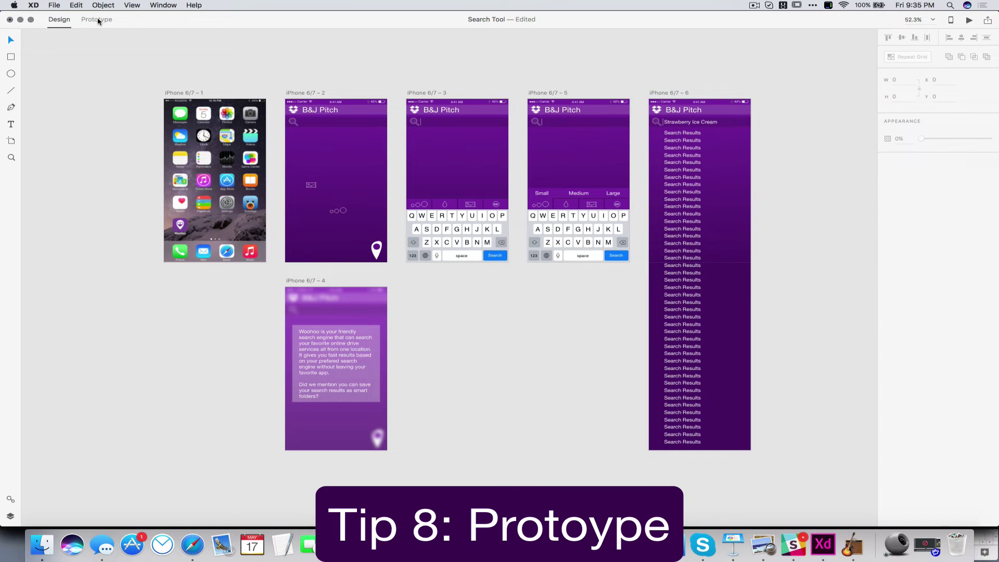
In Prototype mode, set iPhone 6/7 – 1 as the prototype's home screen
{"action": "left_click", "coordinate": [98, 20]}
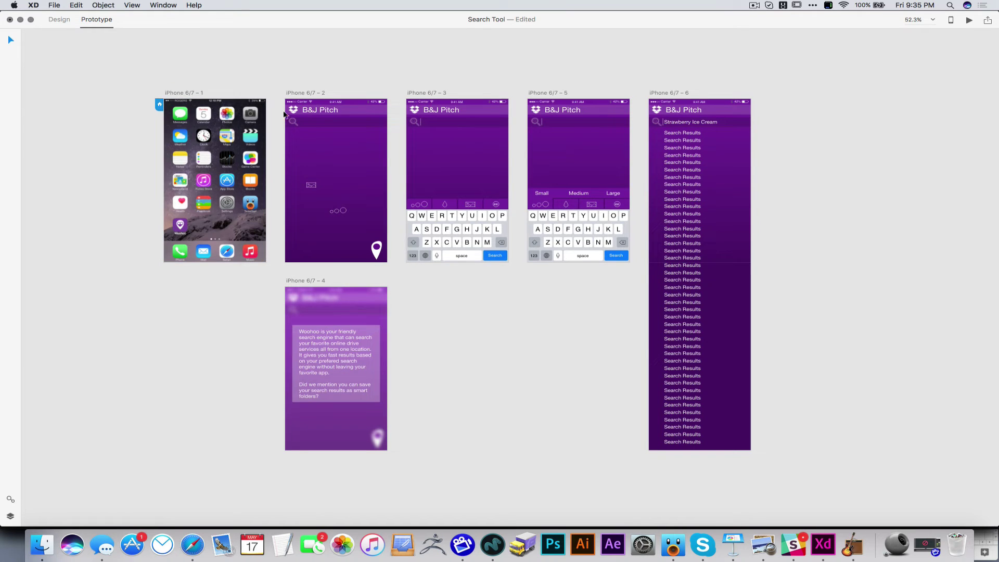
{"action": "left_click", "coordinate": [295, 95]}
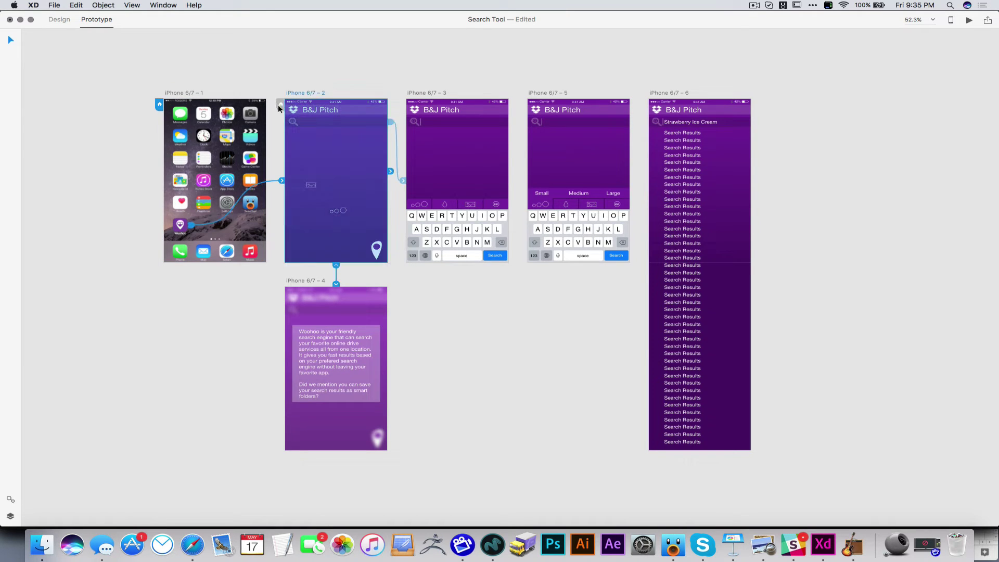
{"action": "left_click", "coordinate": [280, 105]}
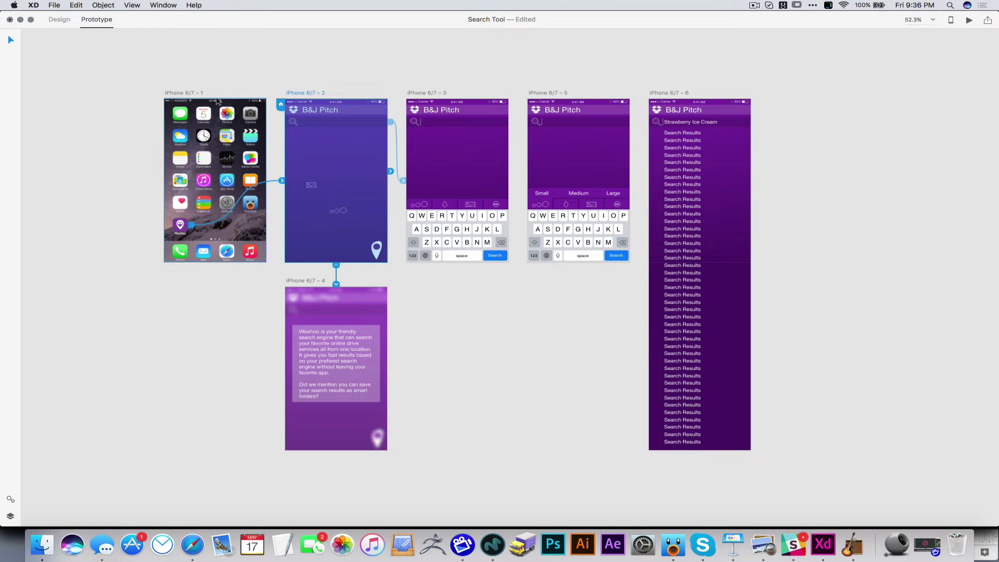
{"action": "left_click", "coordinate": [190, 96]}
{"action": "left_click", "coordinate": [159, 104]}
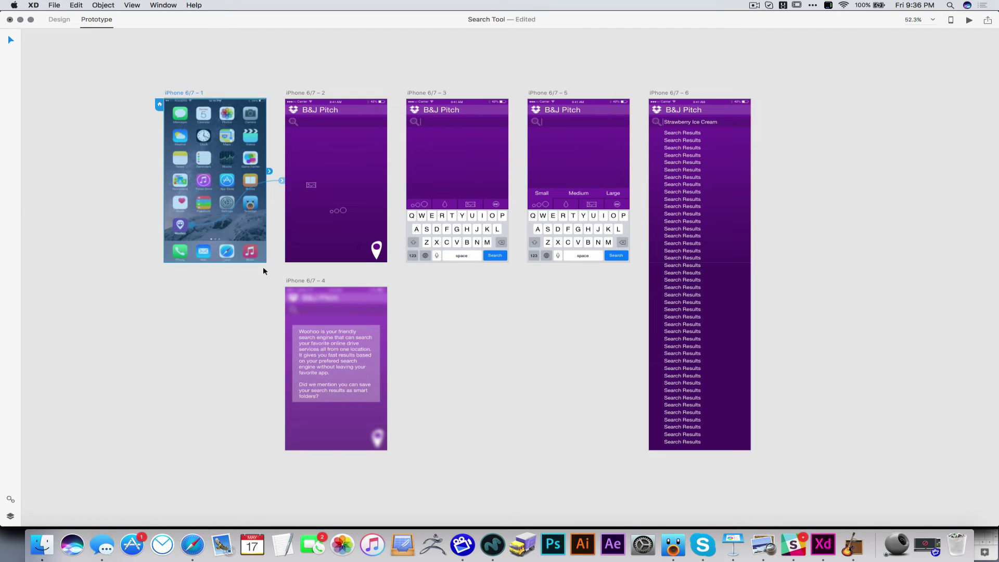
{"action": "left_click", "coordinate": [238, 276]}
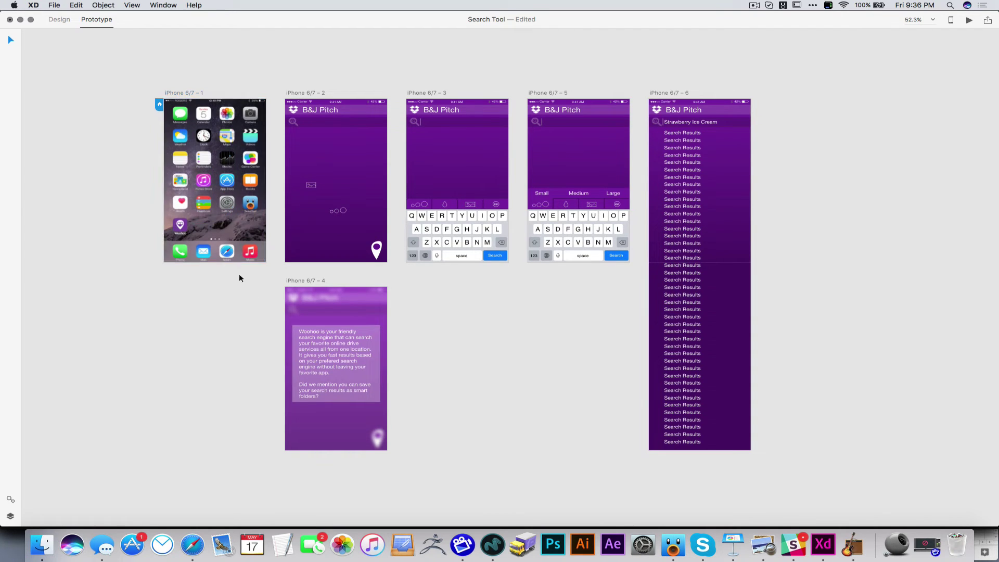
Wire the location pin on iPhone 6/7 – 2 to a target artboard
{"action": "left_click", "coordinate": [183, 232]}
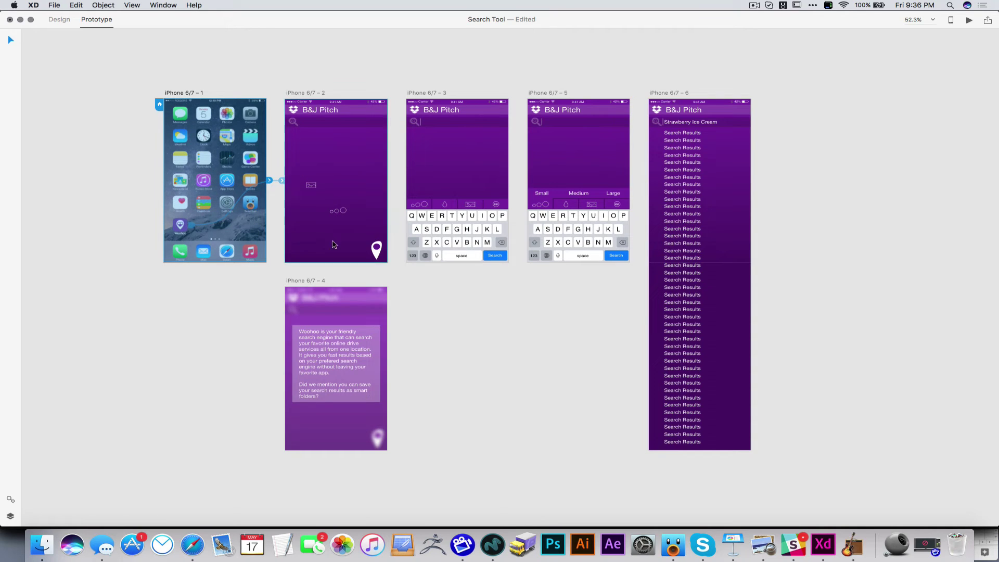
{"action": "left_click", "coordinate": [407, 285]}
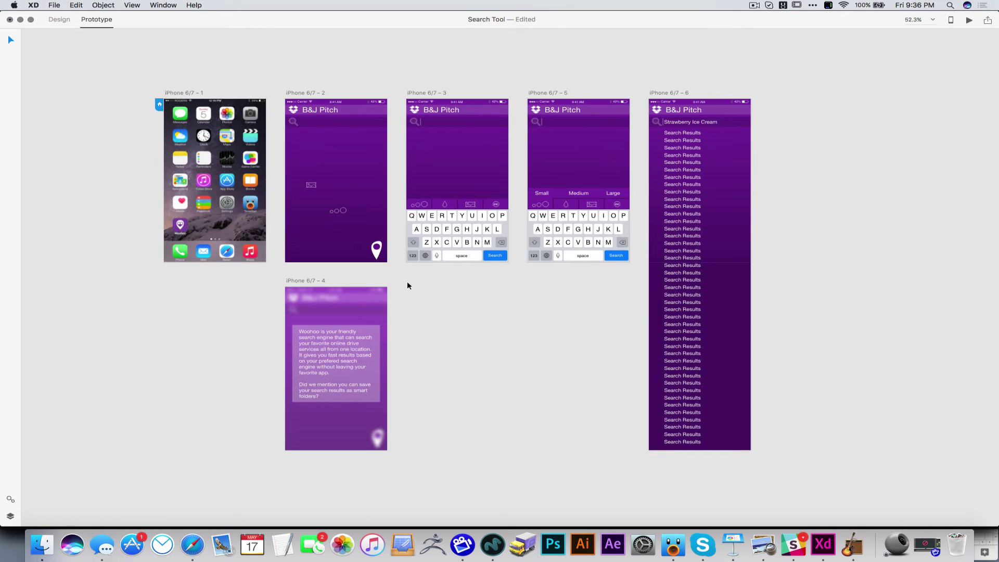
{"action": "left_click", "coordinate": [377, 253]}
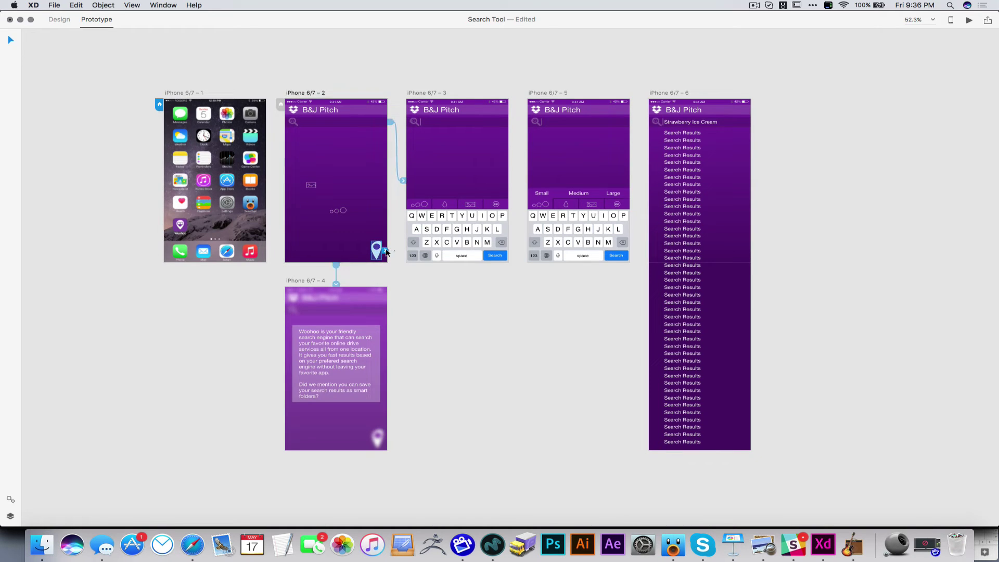
{"action": "left_click_drag", "start_coordinate": [386, 251], "coordinate": [655, 315]}
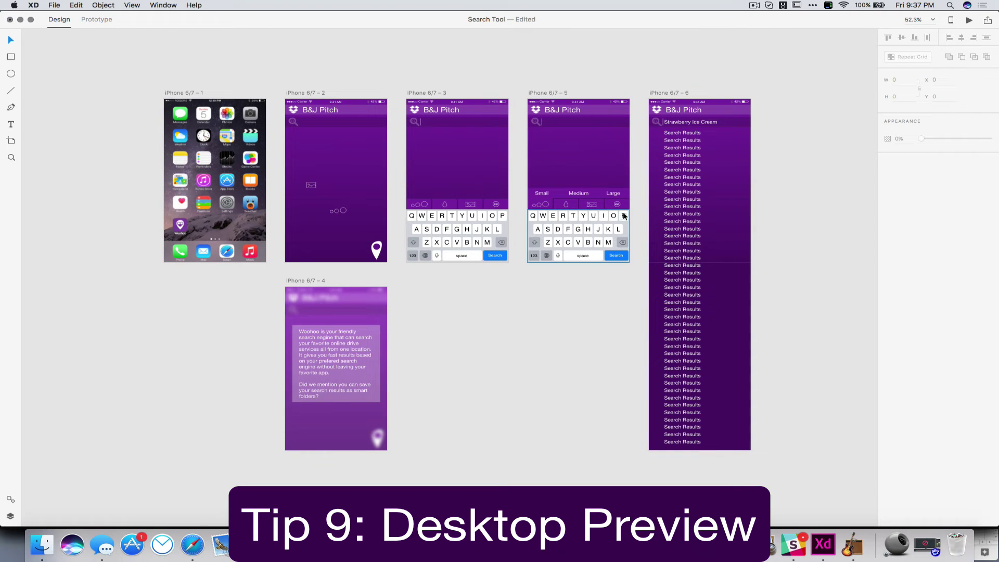
Run Desktop Preview from iPhone 6/7 – 1, start recording, and tap Woohoo to reach B&J Pitch
{"action": "left_click", "coordinate": [193, 93]}
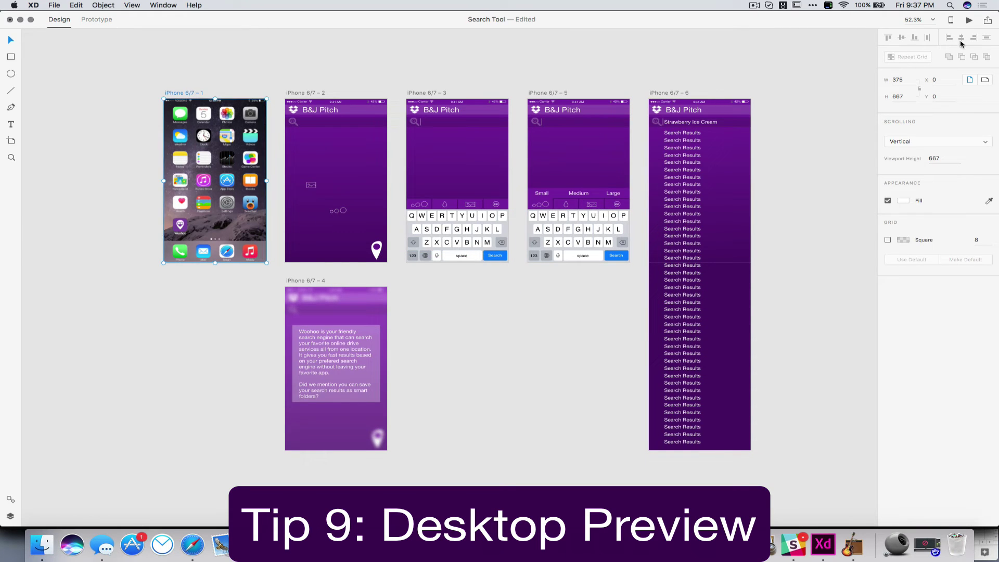
{"action": "left_click", "coordinate": [969, 21]}
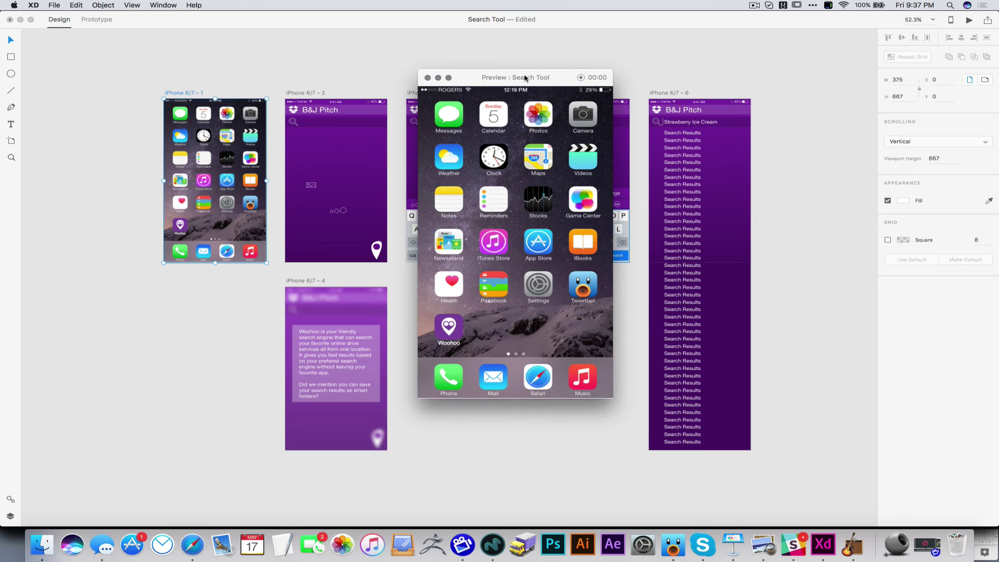
{"action": "left_click_drag", "start_coordinate": [525, 78], "coordinate": [505, 98]}
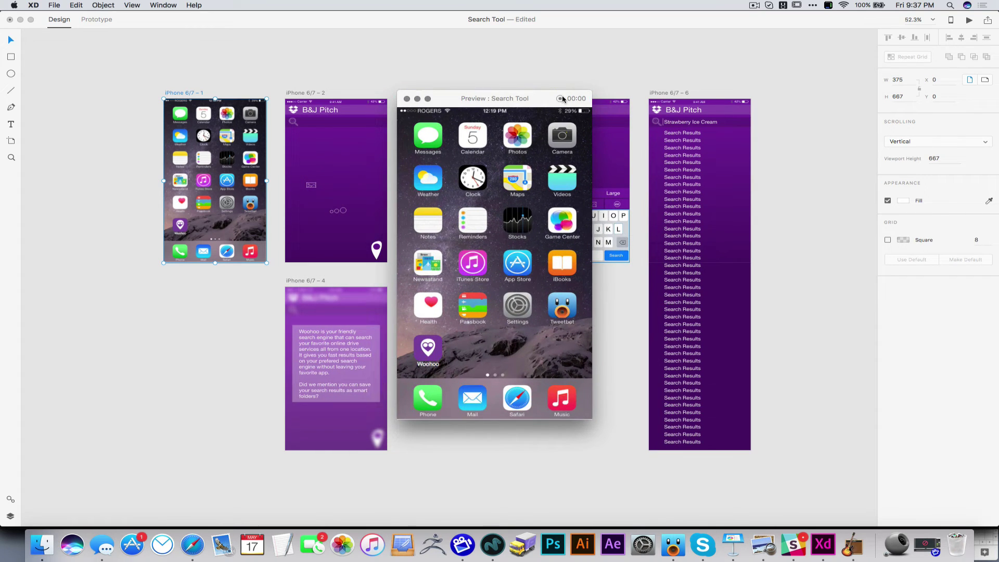
{"action": "left_click", "coordinate": [560, 99]}
{"action": "left_click", "coordinate": [428, 352]}
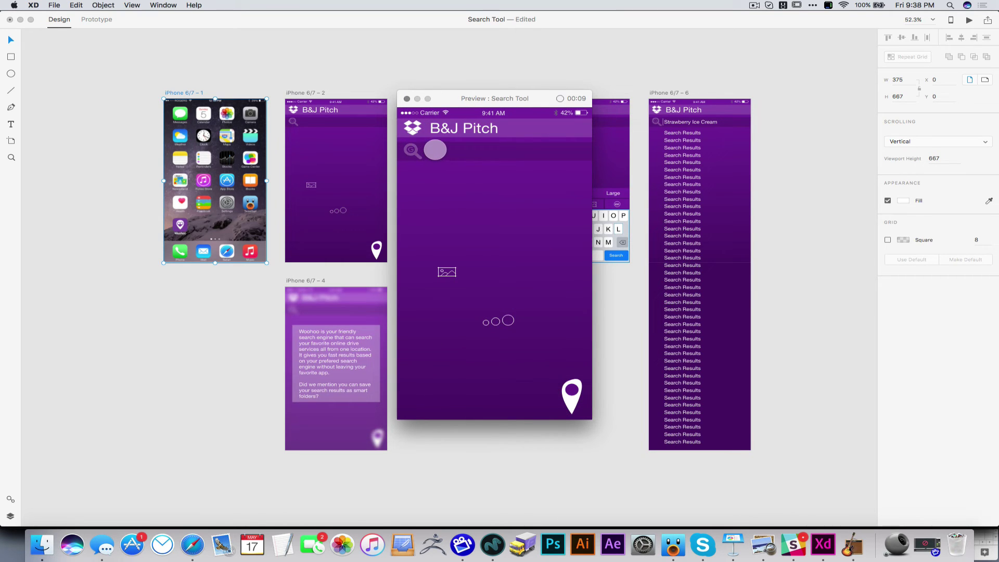
Create a shared online link for the Search Tool prototype, then set the search text back to Cherry Ice Cream
{"action": "left_click", "coordinate": [425, 151]}
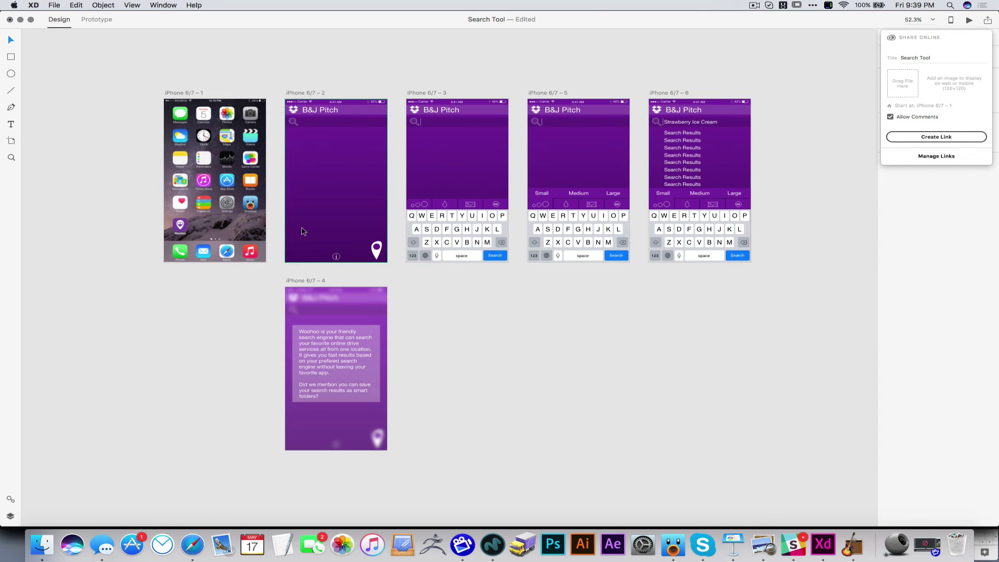
{"action": "left_click", "coordinate": [931, 139]}
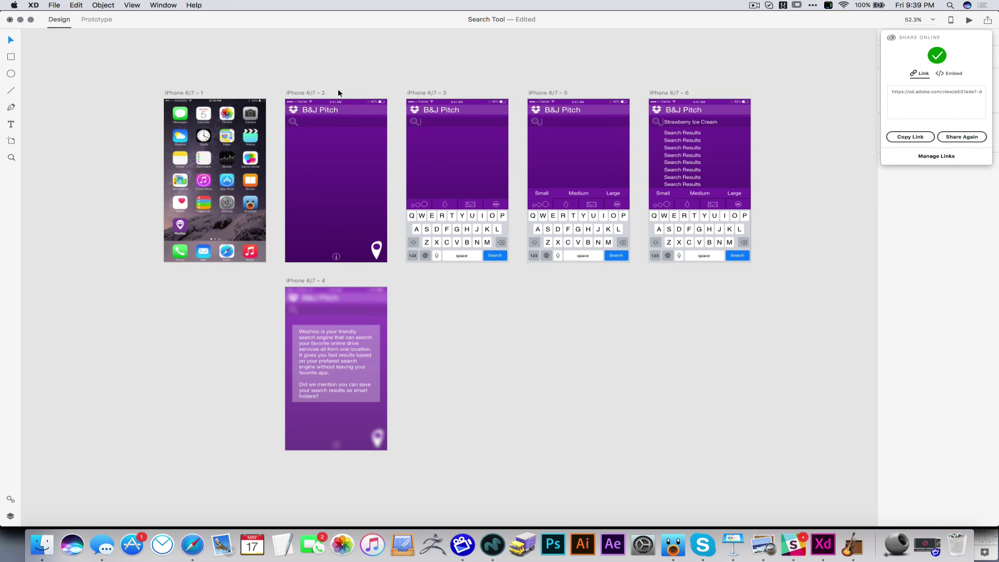
{"action": "key", "text": "super+z"}
Share again to update the existing online link with the Cherry Ice Cream search text
{"action": "left_click", "coordinate": [962, 138]}
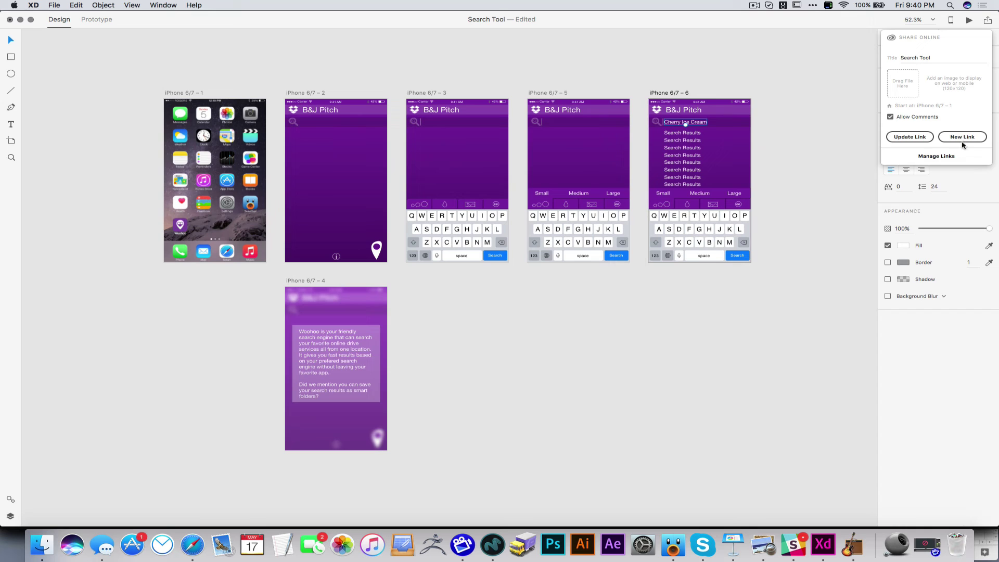
{"action": "left_click", "coordinate": [912, 140]}
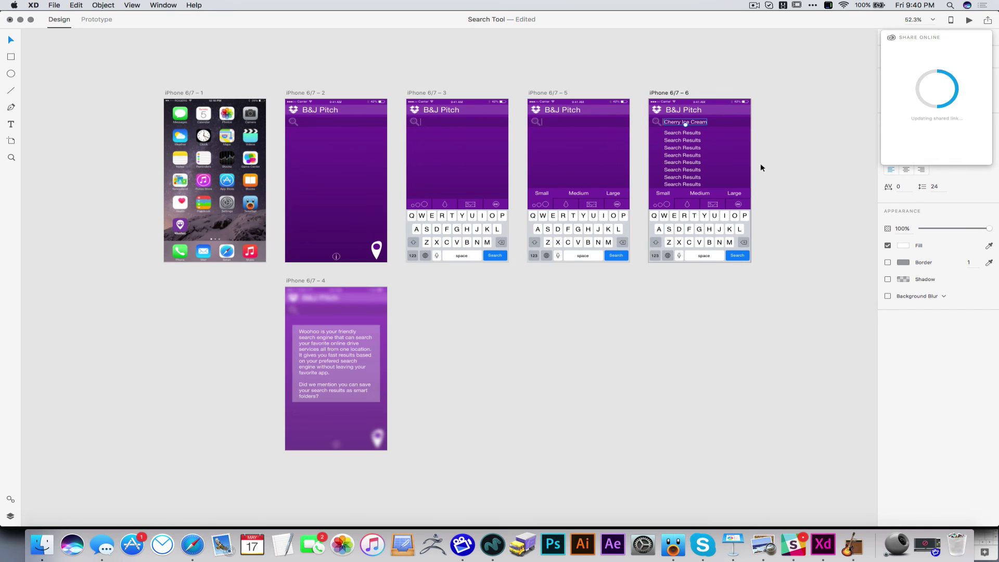
{"action": "left_click", "coordinate": [503, 354]}
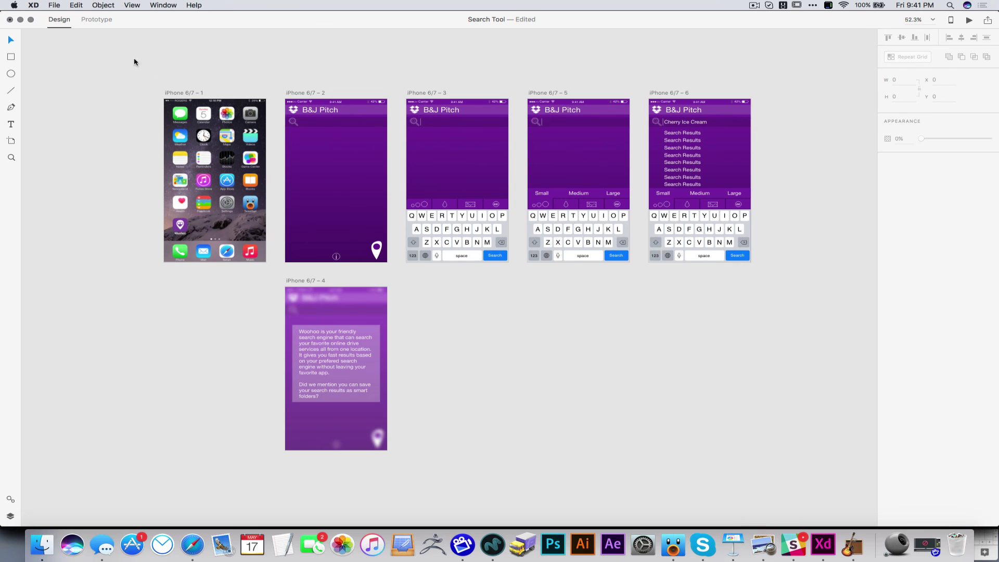
Open the Google Material UI kit from the File menu
{"action": "left_click", "coordinate": [54, 6]}
{"action": "mouse_move", "coordinate": [64, 46]}
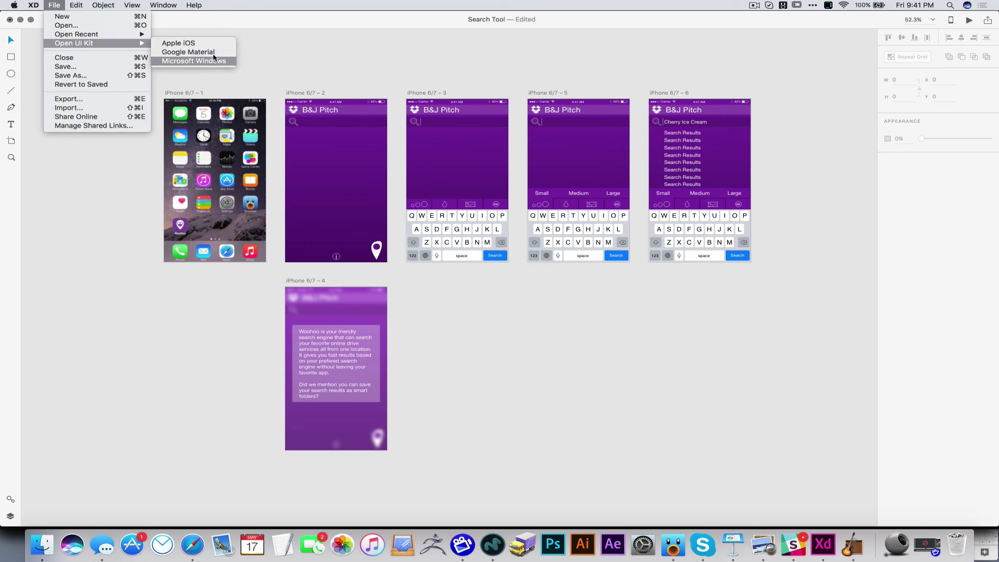
{"action": "left_click", "coordinate": [193, 43]}
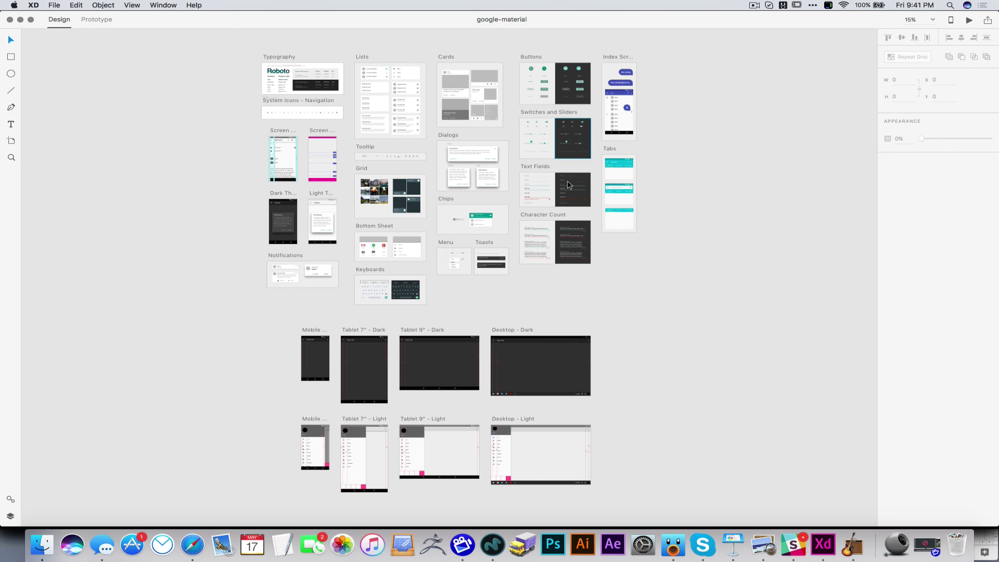
Open the Microsoft Windows UI kit from the File menu
{"action": "left_click", "coordinate": [54, 5]}
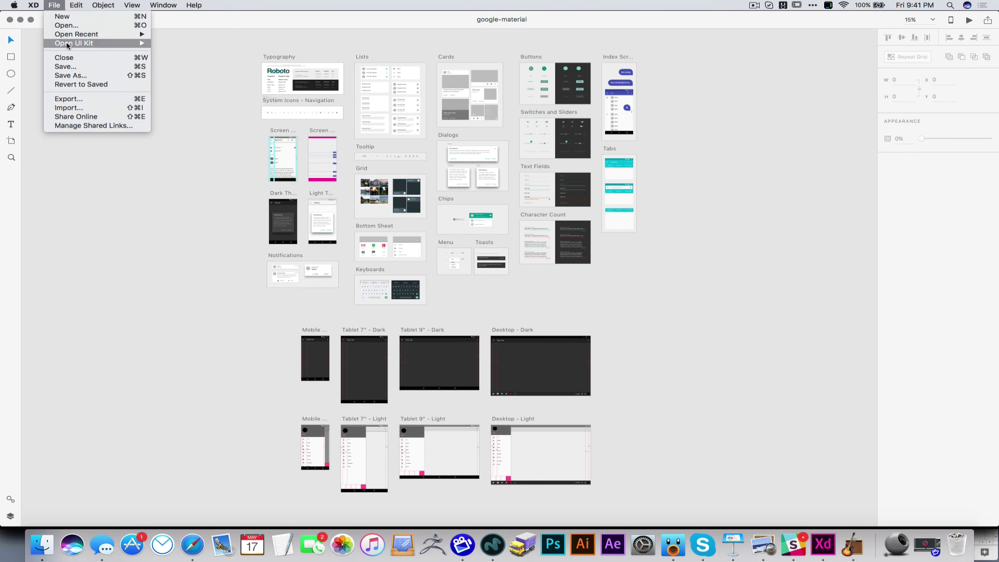
{"action": "mouse_move", "coordinate": [68, 40]}
{"action": "left_click", "coordinate": [183, 62]}
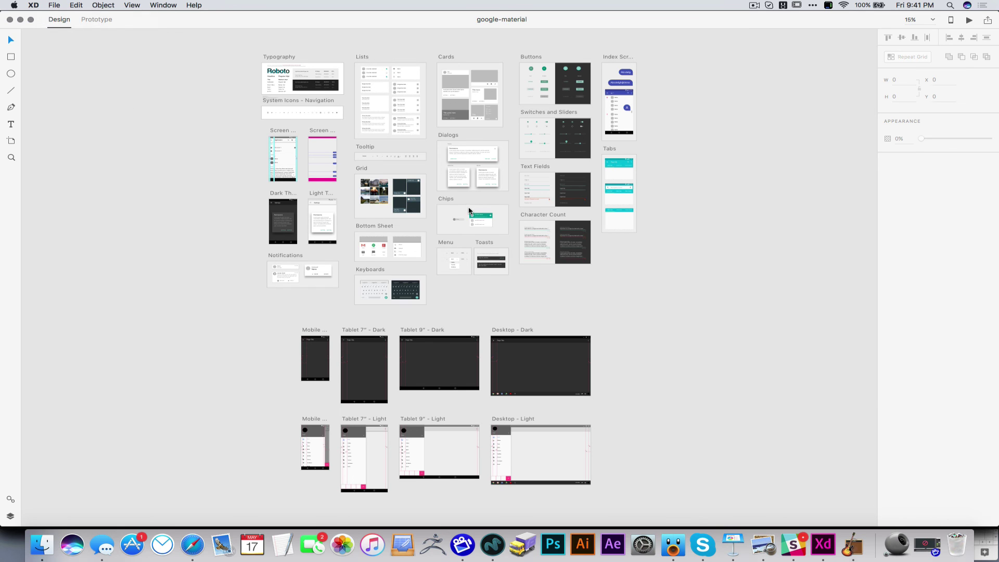